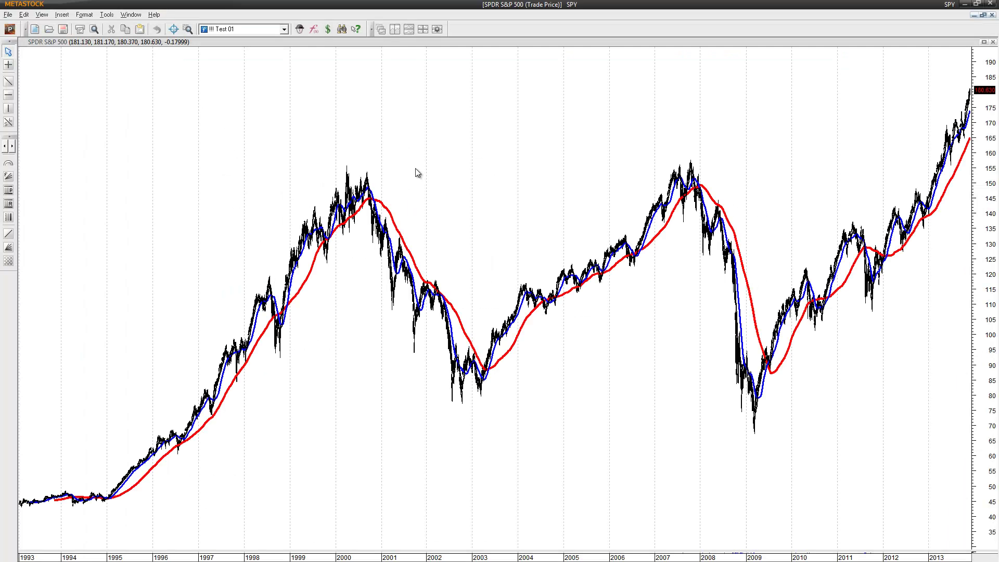
Draw a horizontal line at about 156 on the S&P 500 chart, across the 2000 and 2007 highs
{"action": "left_click", "coordinate": [9, 96]}
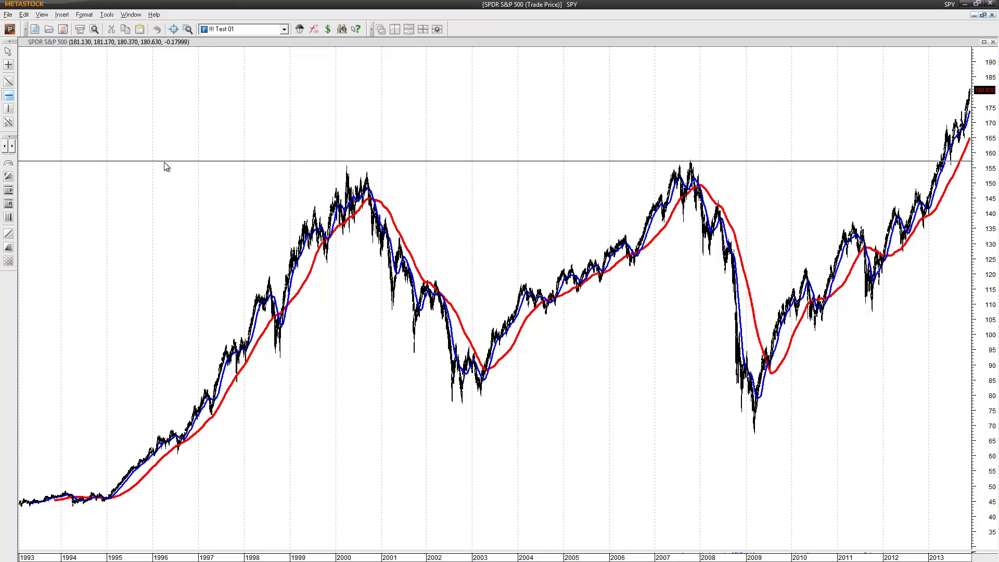
{"action": "left_click", "coordinate": [165, 167]}
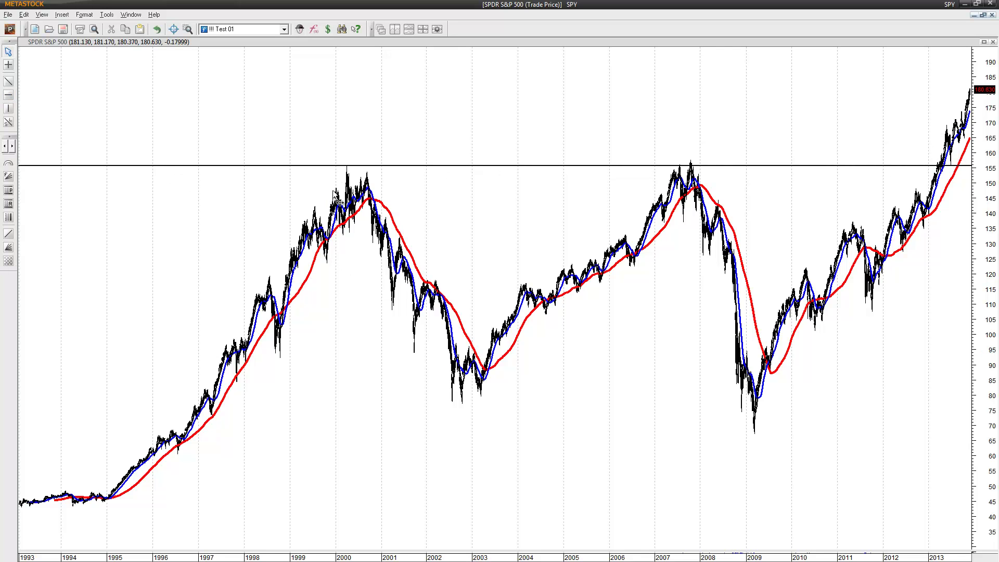
{"action": "mouse_move", "coordinate": [349, 182]}
{"action": "mouse_move", "coordinate": [697, 189]}
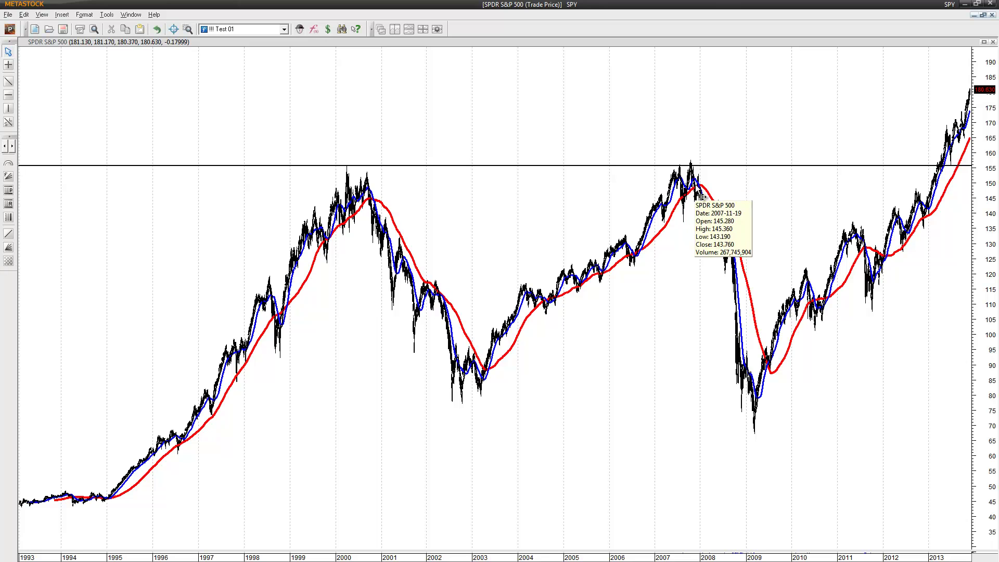
Draw a rising trendline under the 2004 to 2006 lows, extended into early 2007, and dismiss the AVG memory notification
{"action": "left_click", "coordinate": [9, 82]}
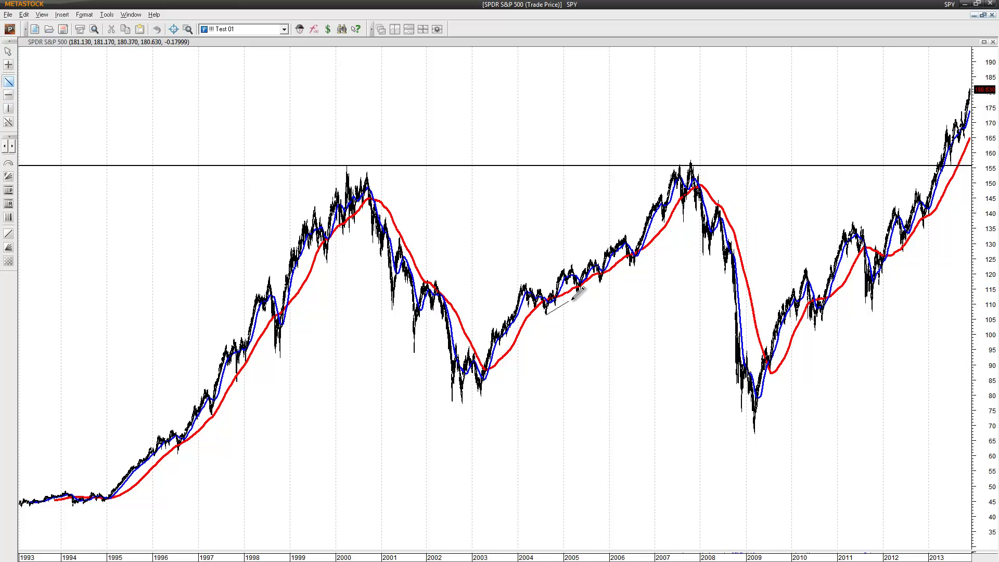
{"action": "left_click_drag", "start_coordinate": [629, 273], "coordinate": [659, 247]}
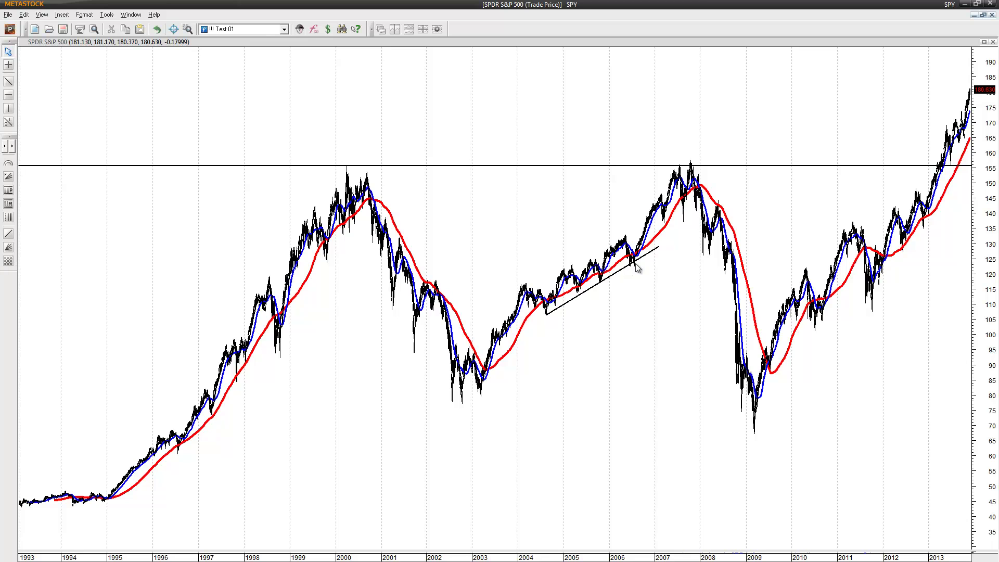
{"action": "mouse_move", "coordinate": [636, 275]}
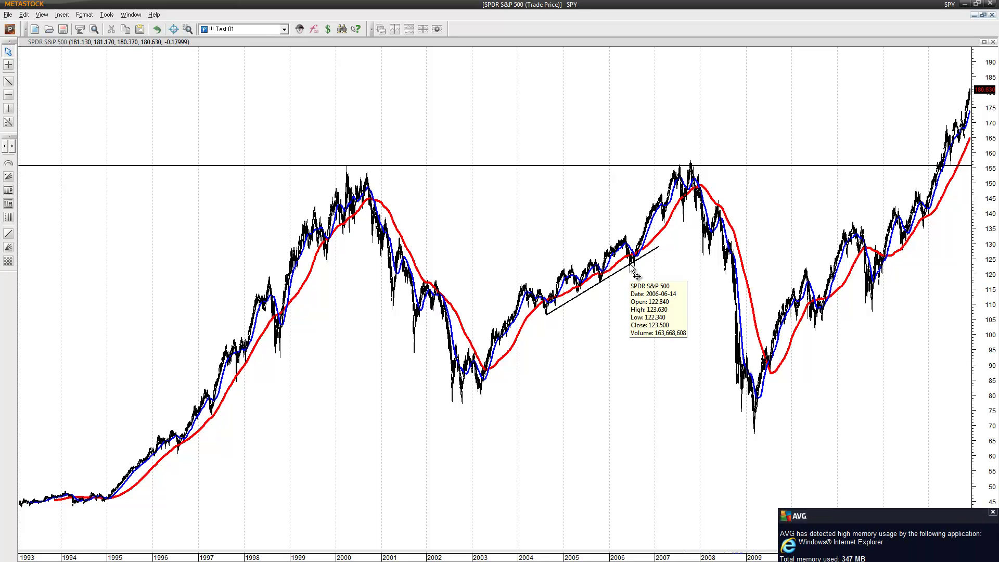
{"action": "left_click", "coordinate": [992, 512]}
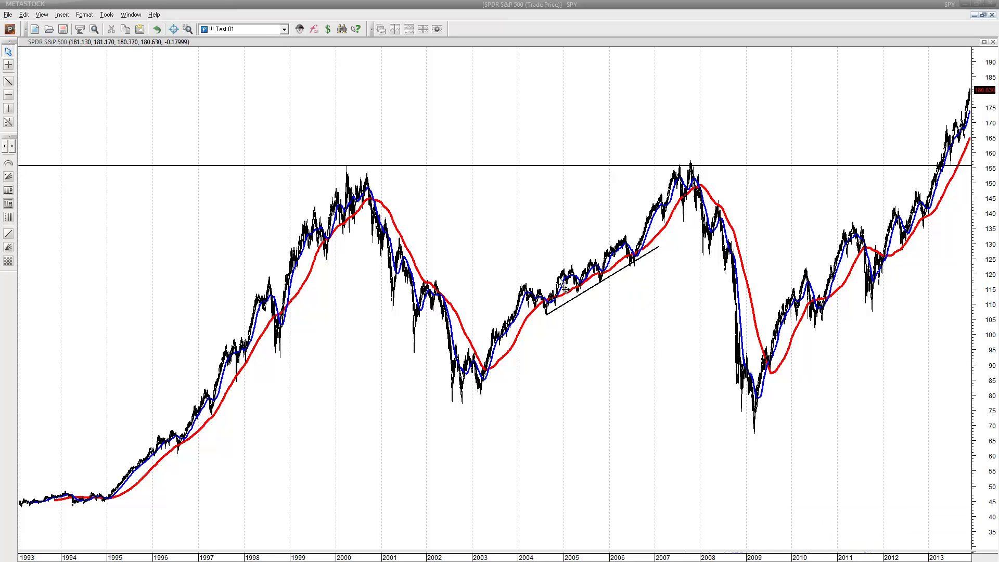
{"action": "mouse_move", "coordinate": [567, 290]}
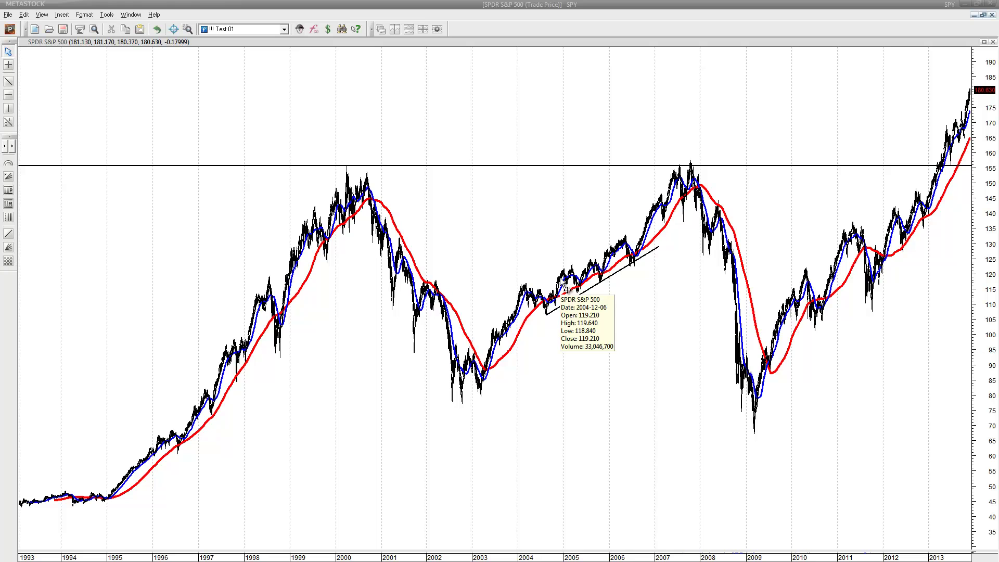
{"action": "left_click", "coordinate": [589, 237]}
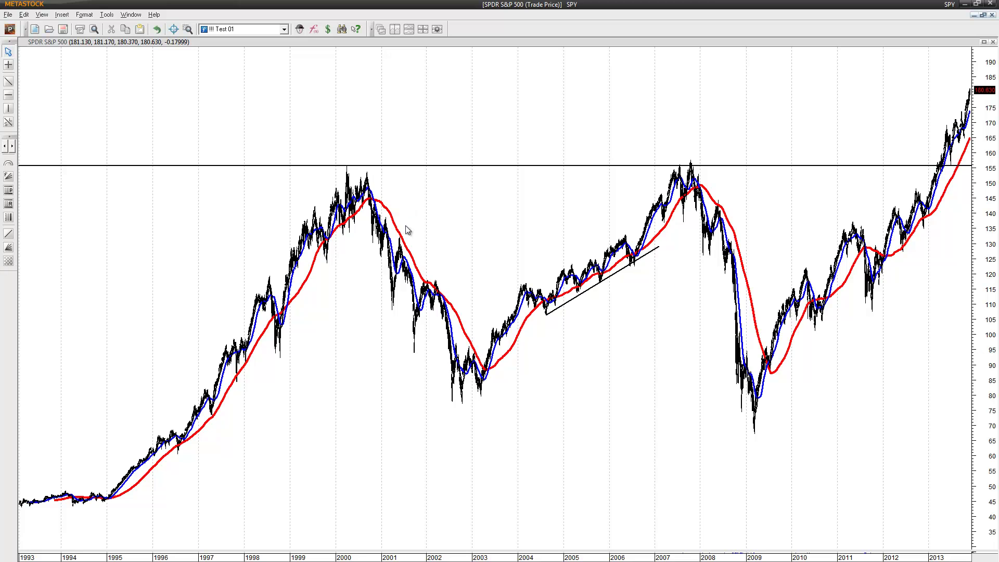
Switch the S&P 500 chart to monthly periodicity
{"action": "mouse_move", "coordinate": [447, 304]}
{"action": "left_click", "coordinate": [924, 556]}
{"action": "left_click", "coordinate": [931, 521]}
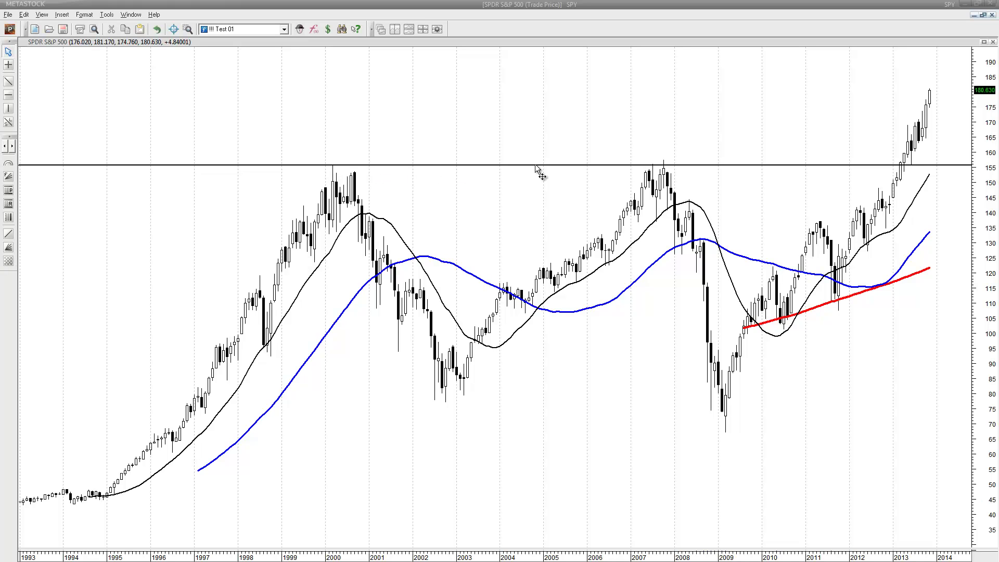
Change the S&P 500 chart to weekly periodicity, showing the full price history from 1993
{"action": "right_click", "coordinate": [913, 556]}
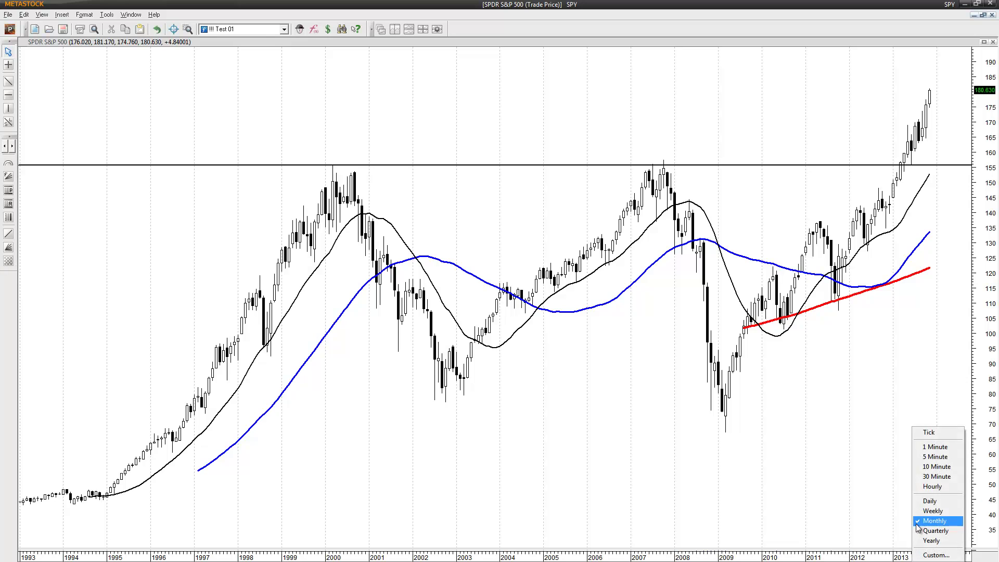
{"action": "left_click", "coordinate": [932, 511]}
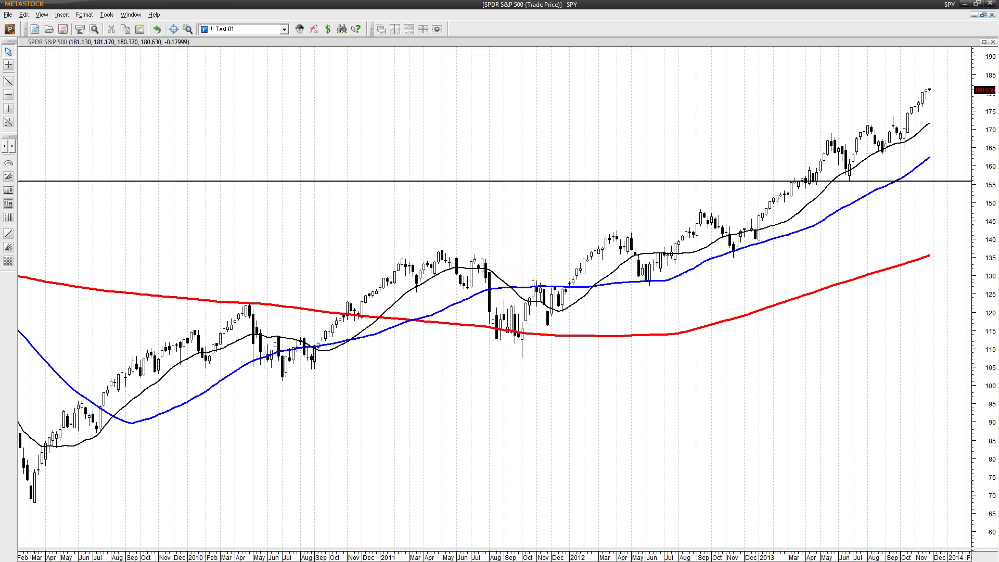
{"action": "scroll", "coordinate": [683, 315], "scroll_direction": "down", "scroll_amount": 10}
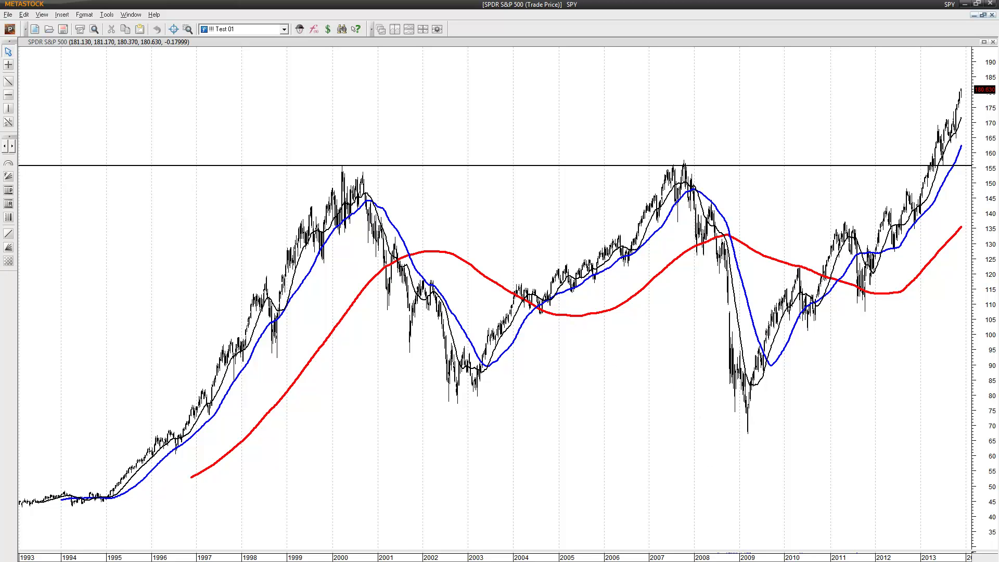
Load the Suedzucker chart and set its periodicity to monthly
{"action": "key", "text": "Page_Down"}
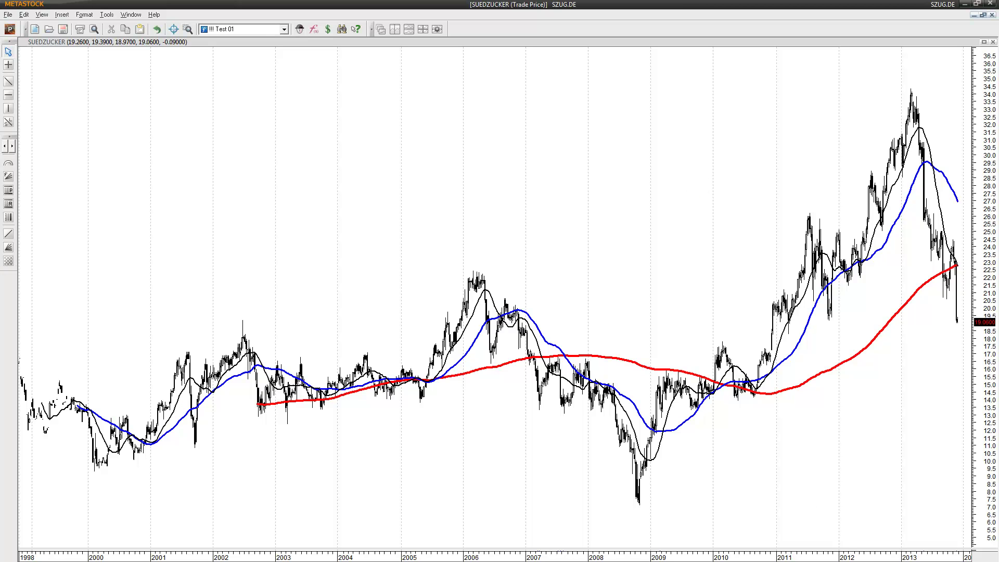
{"action": "right_click", "coordinate": [916, 553]}
{"action": "left_click", "coordinate": [926, 522]}
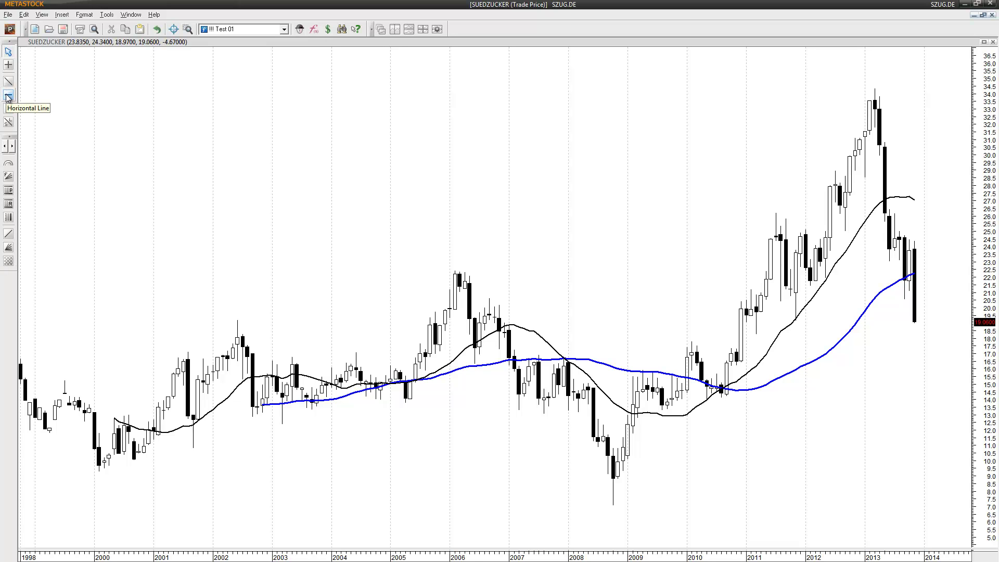
Draw a Fibonacci retracement on the Suedzucker chart from the 2008 low to the 2013 high
{"action": "left_click", "coordinate": [8, 204]}
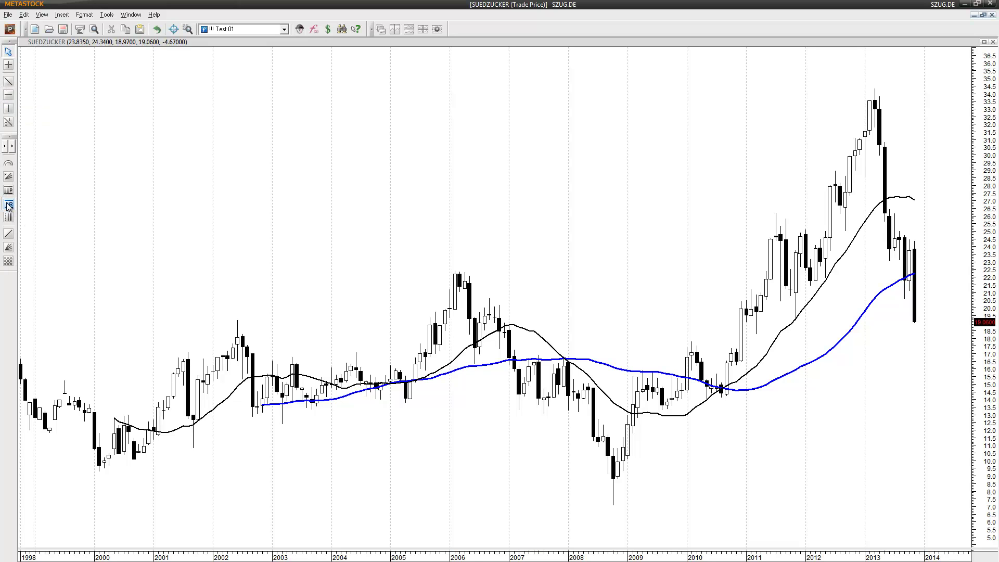
{"action": "left_click_drag", "start_coordinate": [614, 506], "coordinate": [908, 89]}
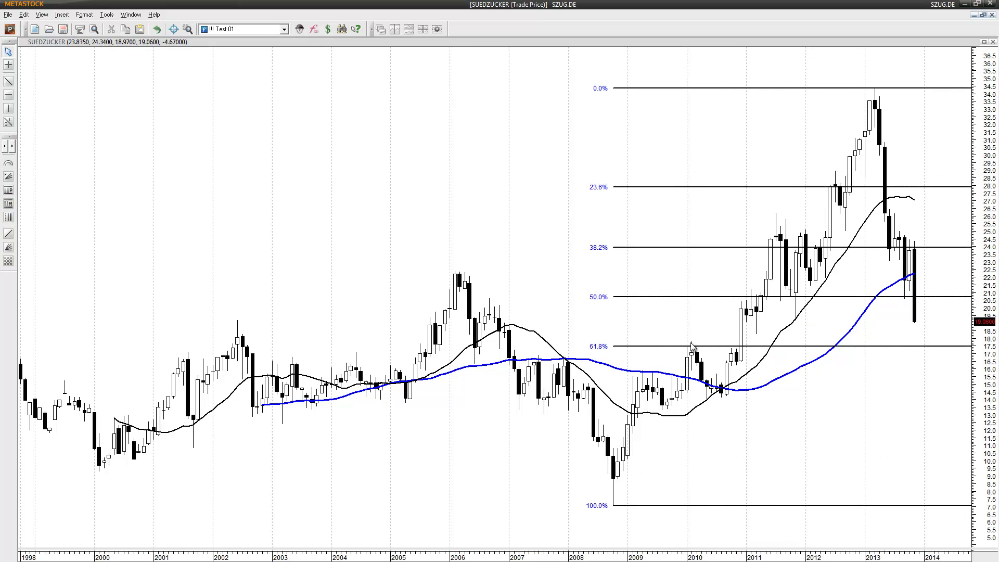
Draw a horizontal line at about 17.8 along the early 2010 high, just above the 61.8% retracement level
{"action": "left_click", "coordinate": [9, 95]}
{"action": "left_click", "coordinate": [416, 266]}
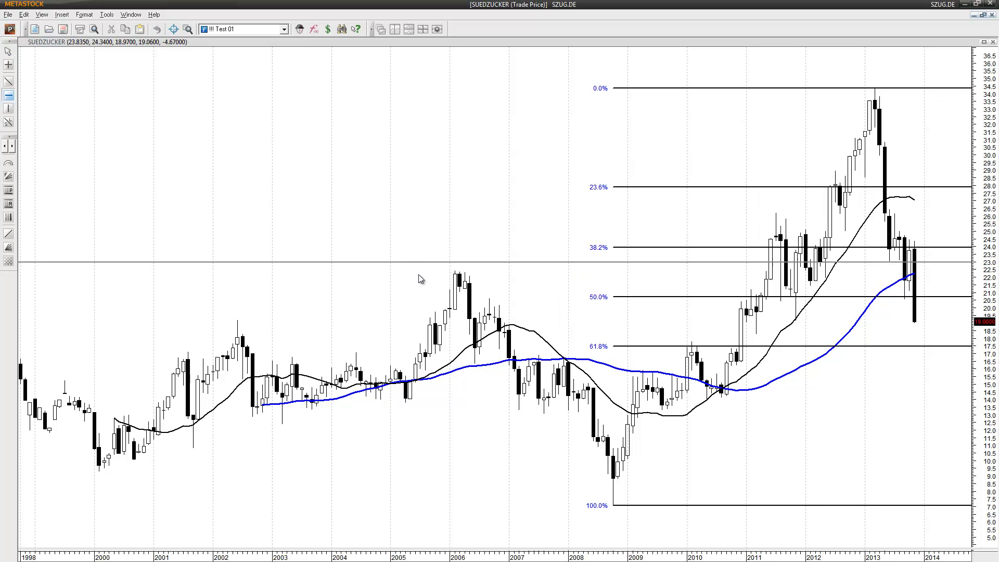
{"action": "key", "text": "Delete"}
{"action": "left_click", "coordinate": [9, 95]}
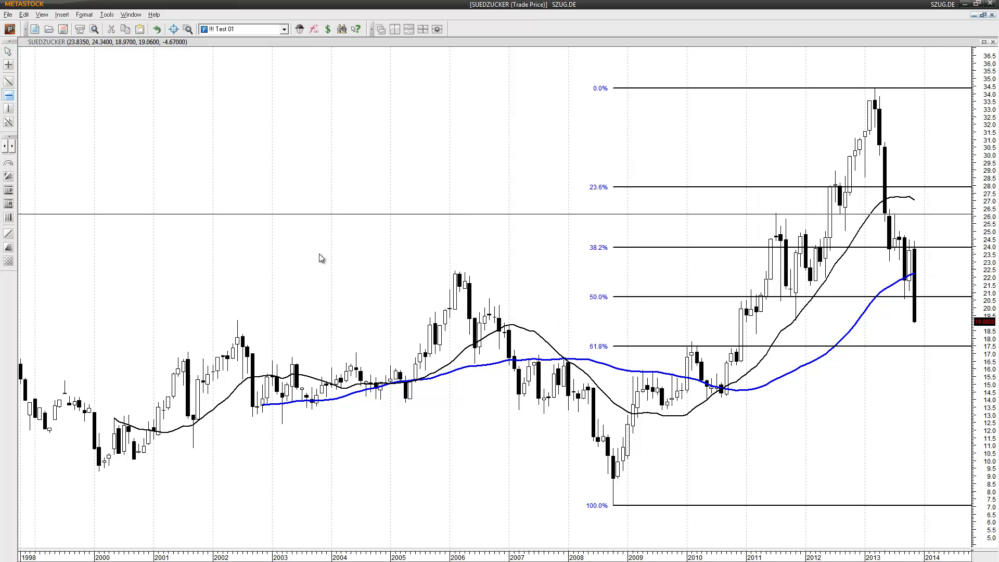
{"action": "left_click", "coordinate": [365, 342]}
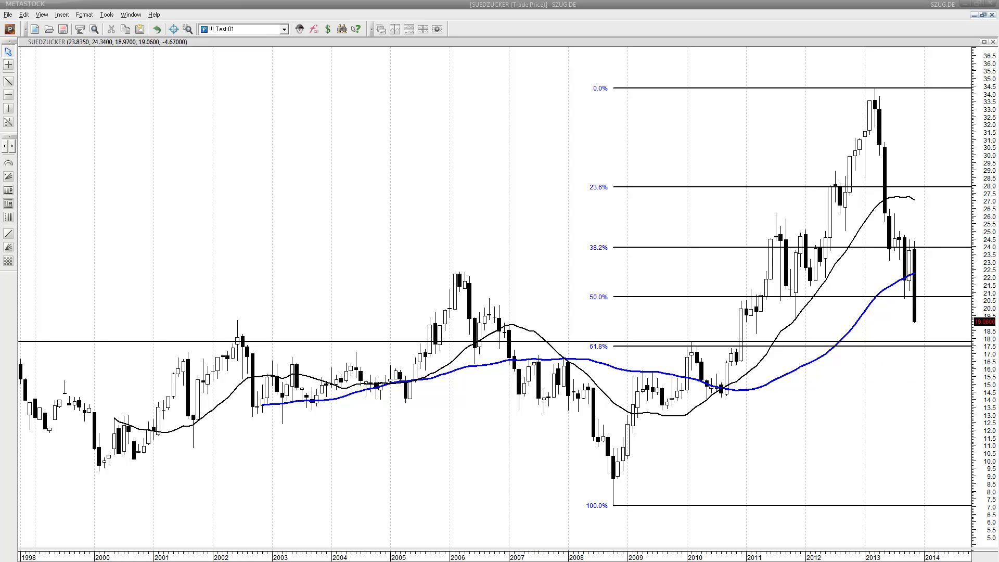
Check Suedzucker's events in Eikon and load the Vedanta Resources chart in MetaStock
{"action": "key", "text": "alt+Tab"}
{"action": "mouse_move", "coordinate": [73, 110]}
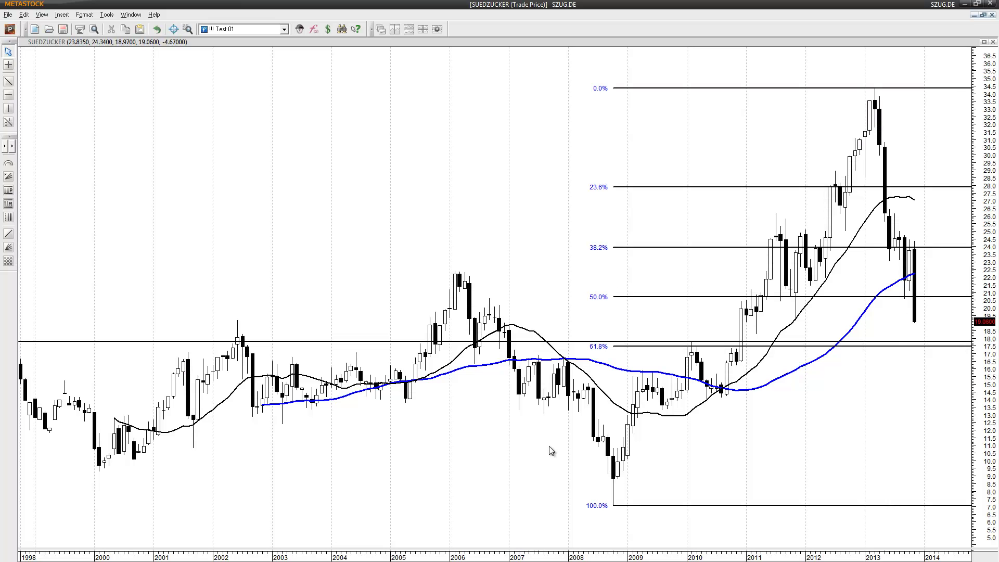
{"action": "key", "text": "Page_Down"}
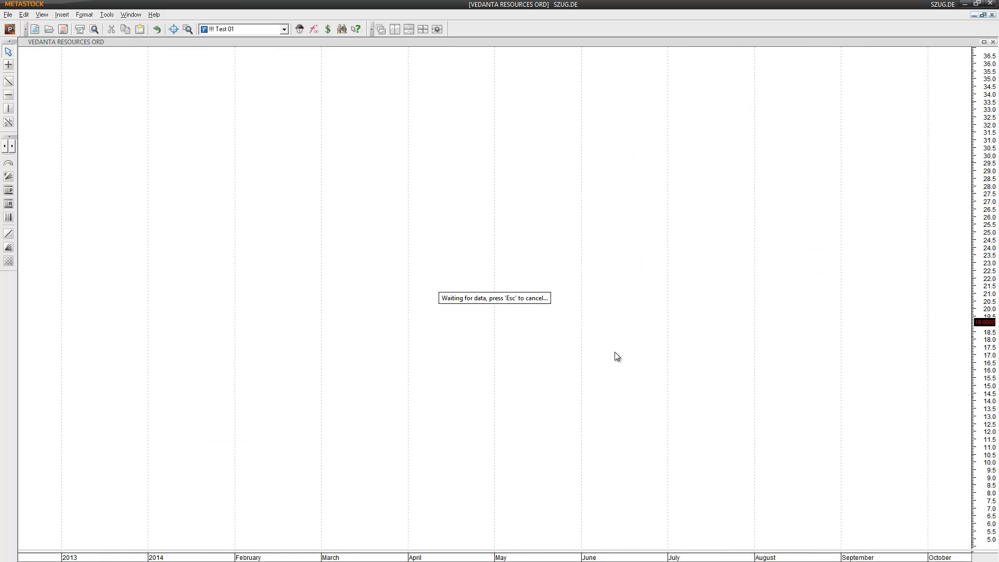
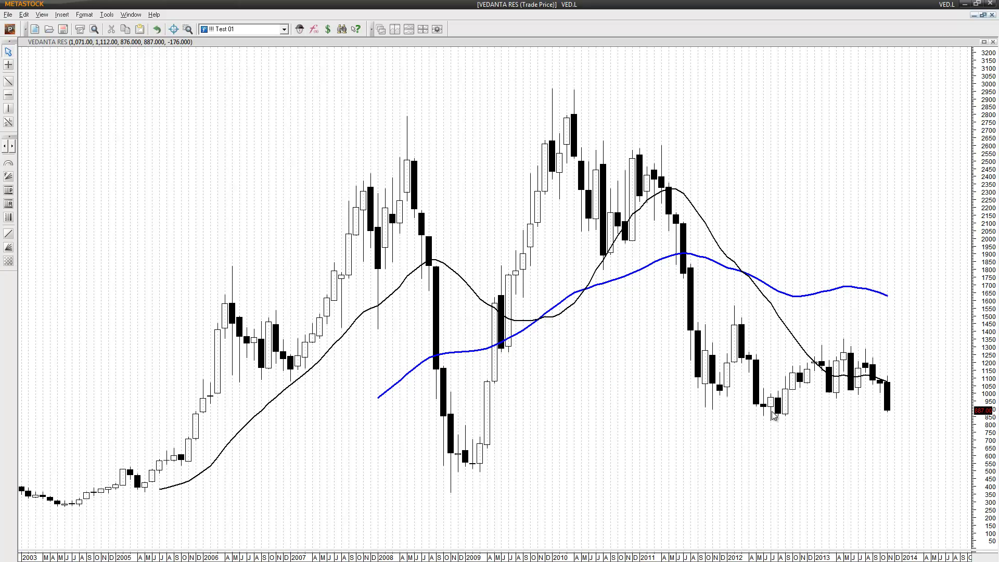
Draw a horizontal line at about 820 along Vedanta's 2012 low and a rising trendline from the 2003 low through the 2008–2009 lows
{"action": "mouse_move", "coordinate": [776, 412]}
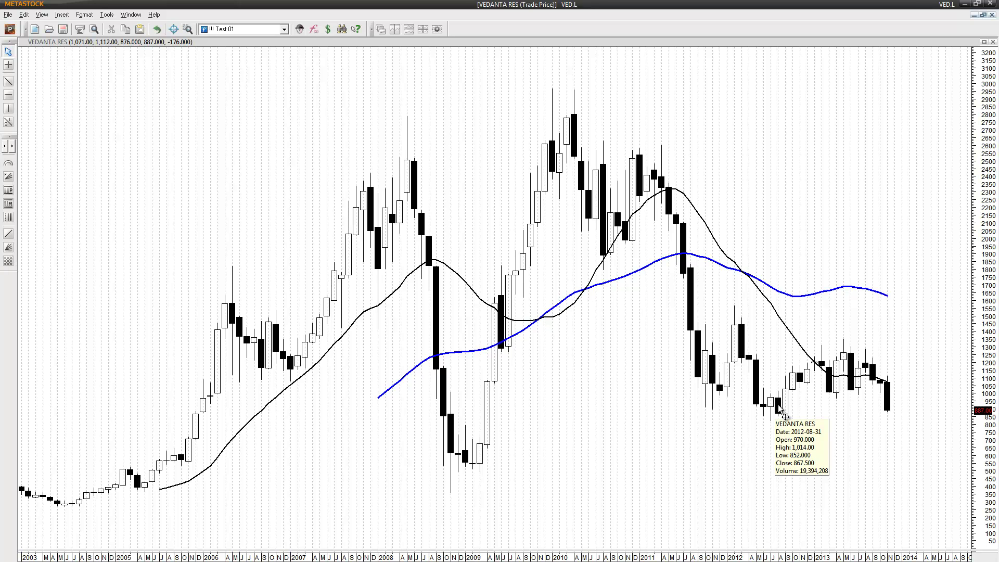
{"action": "left_click", "coordinate": [8, 94]}
{"action": "left_click", "coordinate": [620, 420]}
{"action": "left_click", "coordinate": [8, 81]}
{"action": "mouse_move", "coordinate": [78, 502]}
{"action": "left_mouse_down"}
{"action": "mouse_move", "coordinate": [812, 458]}
{"action": "mouse_move", "coordinate": [980, 413]}
{"action": "mouse_move", "coordinate": [969, 415]}
{"action": "left_mouse_up"}
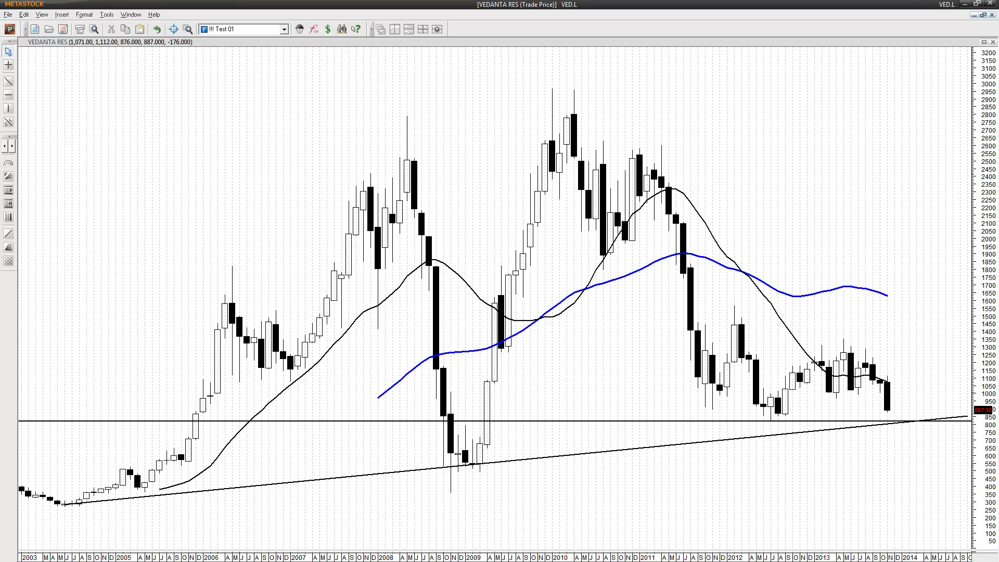
Check Vedanta Resources' events in Eikon and load the AXA chart in MetaStock
{"action": "left_click", "coordinate": [508, 557]}
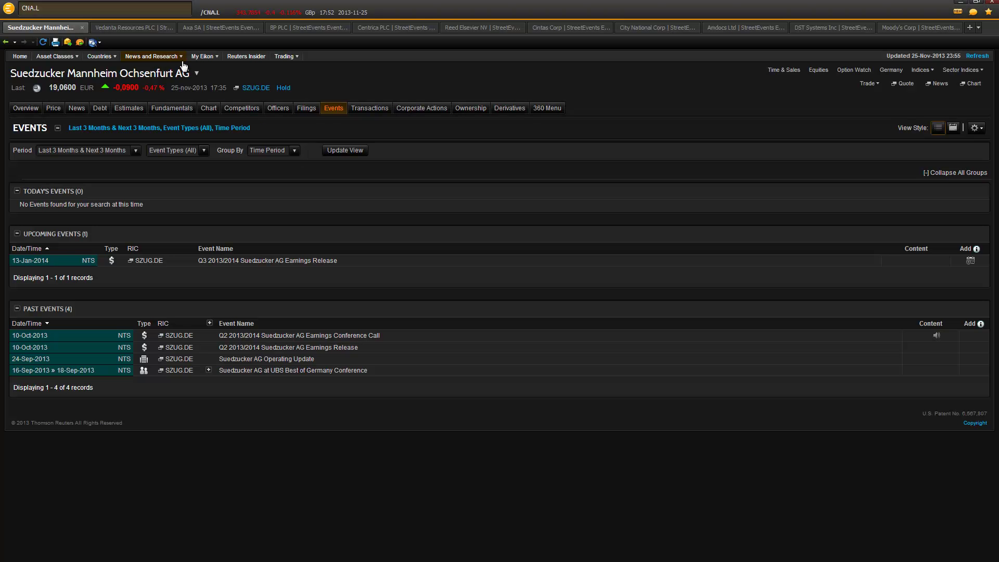
{"action": "left_click", "coordinate": [140, 29]}
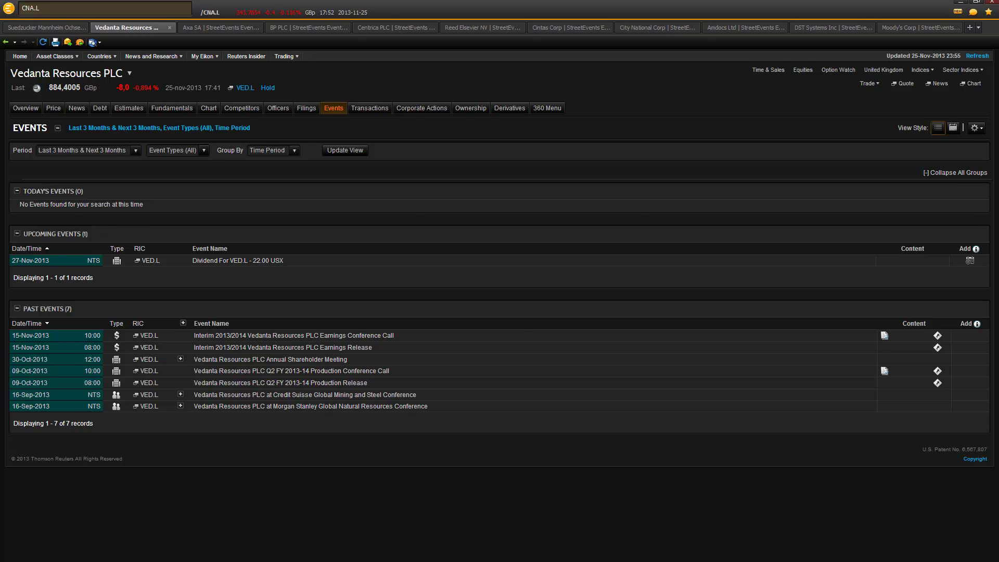
{"action": "key", "text": "alt+Tab"}
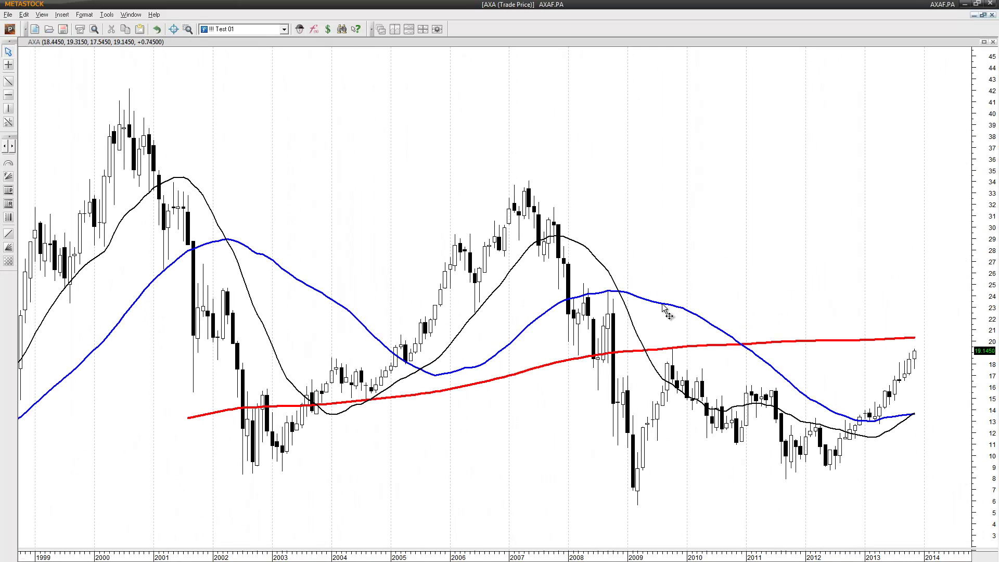
Draw a horizontal line at about 19.6 on the AXA chart, along the late 2009 high
{"action": "left_click", "coordinate": [8, 94]}
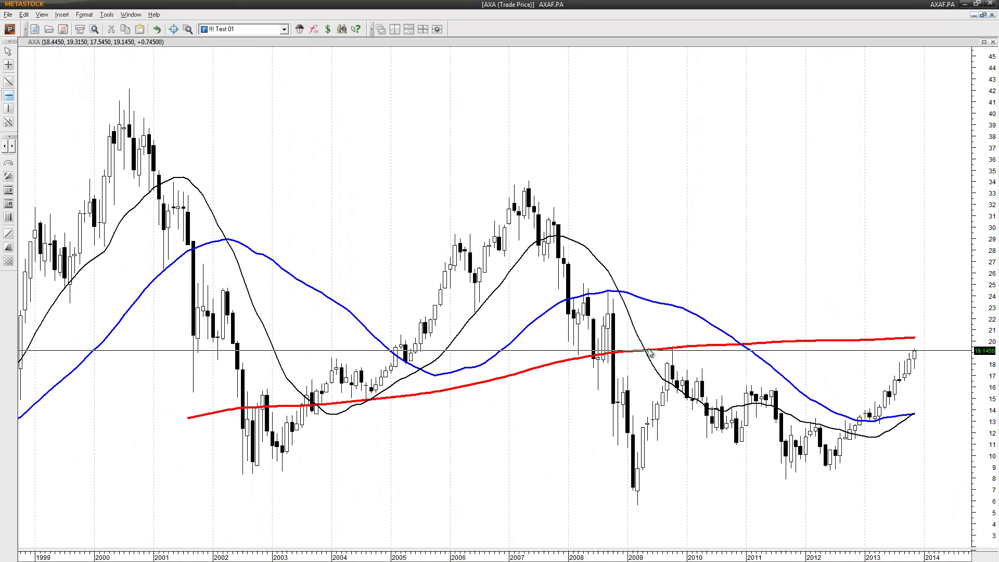
{"action": "left_click", "coordinate": [674, 345]}
{"action": "mouse_move", "coordinate": [677, 379]}
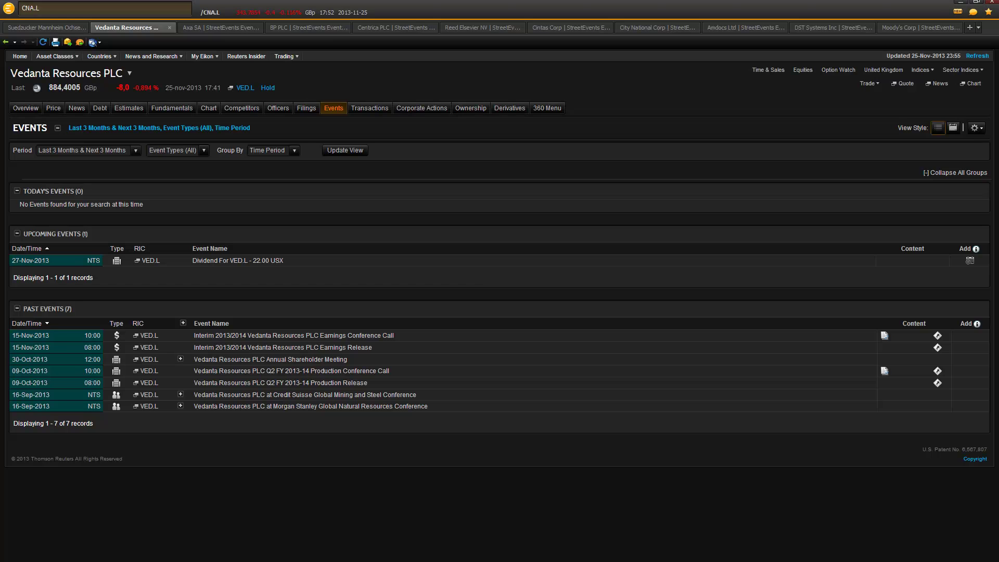
Check Axa's events in Eikon and load the BP chart in MetaStock
{"action": "left_click", "coordinate": [216, 28]}
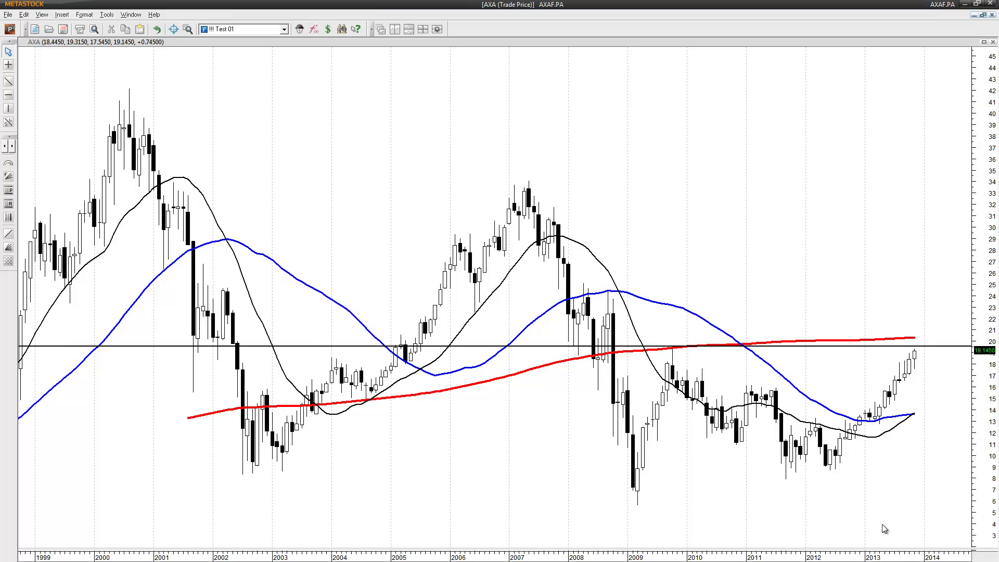
{"action": "key", "text": "Page_Down"}
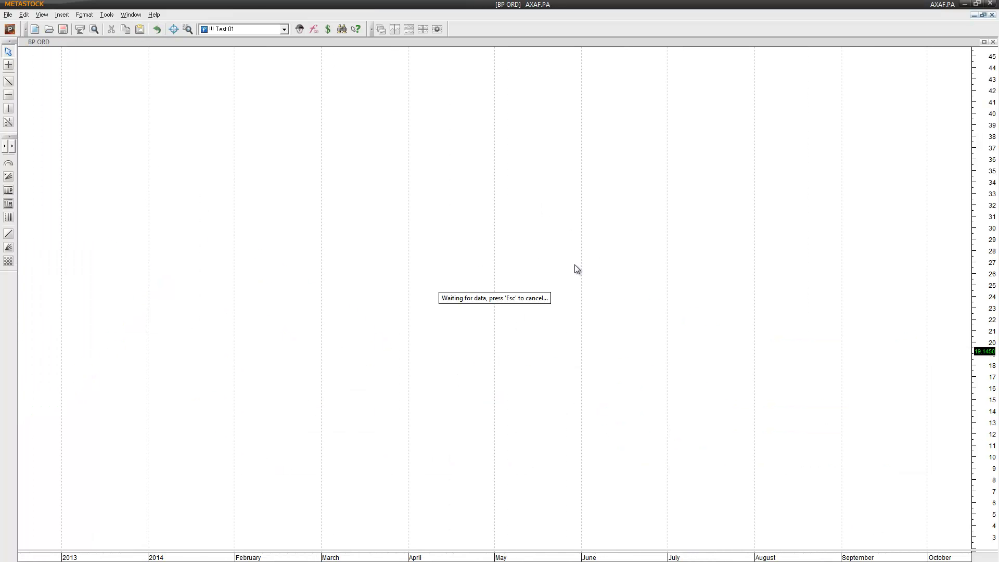
Draw a horizontal line at about 515 on the BP chart, along the 2005 and 2007 lows
{"action": "left_click", "coordinate": [9, 94]}
{"action": "left_click", "coordinate": [78, 122]}
{"action": "left_click_drag", "start_coordinate": [80, 113], "coordinate": [632, 259]}
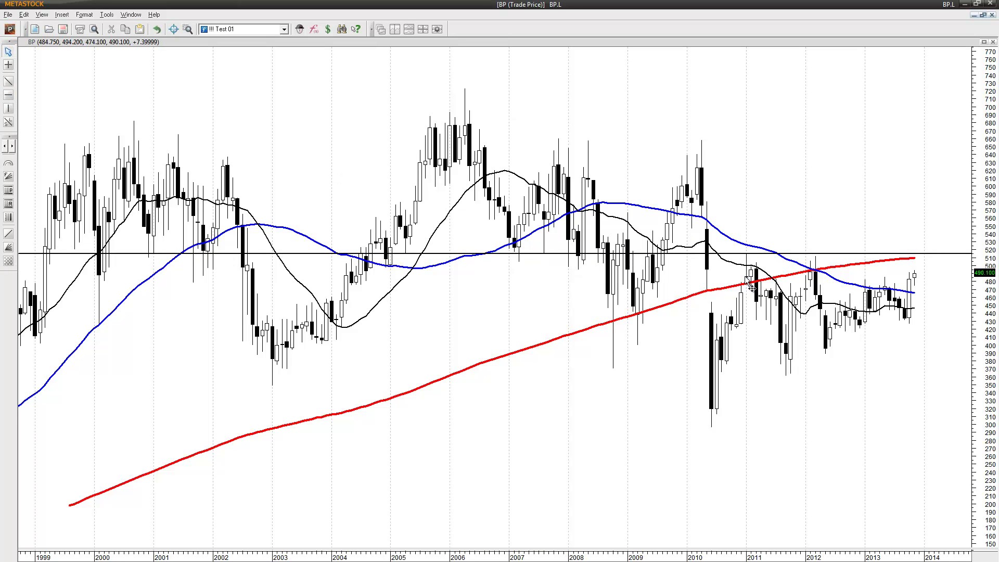
Check BP's events in Eikon and return to the BP chart in MetaStock
{"action": "mouse_move", "coordinate": [753, 288]}
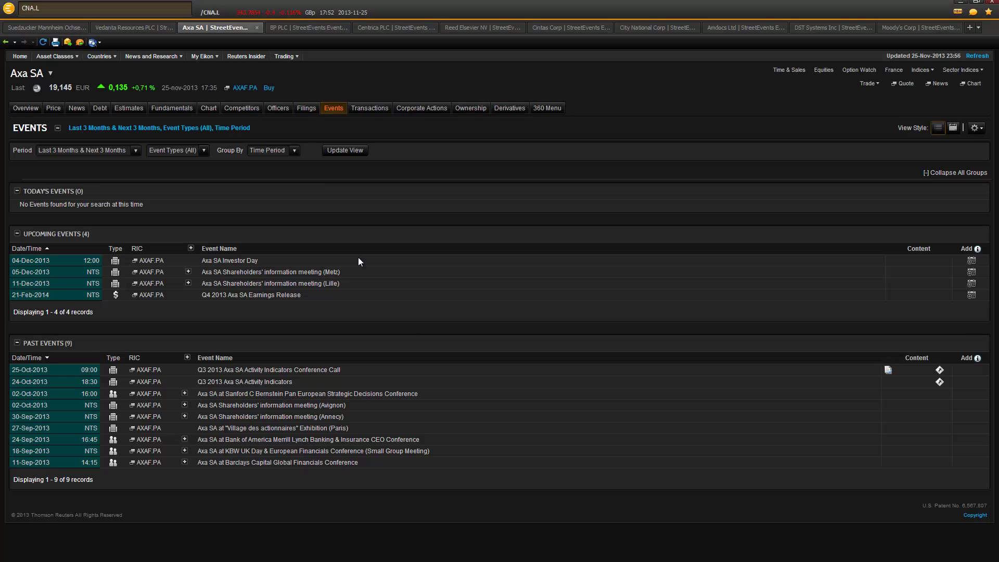
{"action": "left_click", "coordinate": [314, 29]}
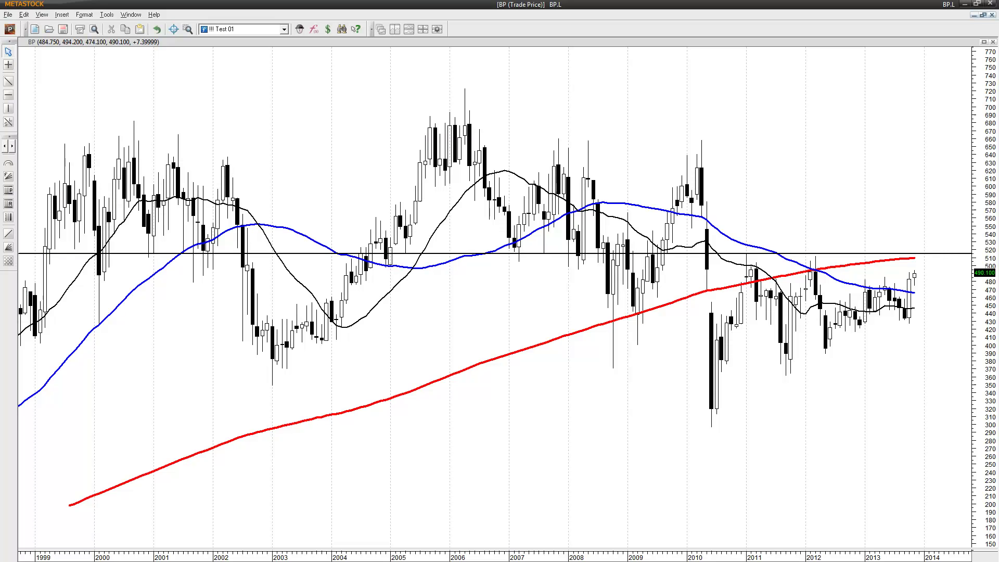
Load the Centrica chart and switch it from monthly to weekly periodicity
{"action": "key", "text": "Page_Down"}
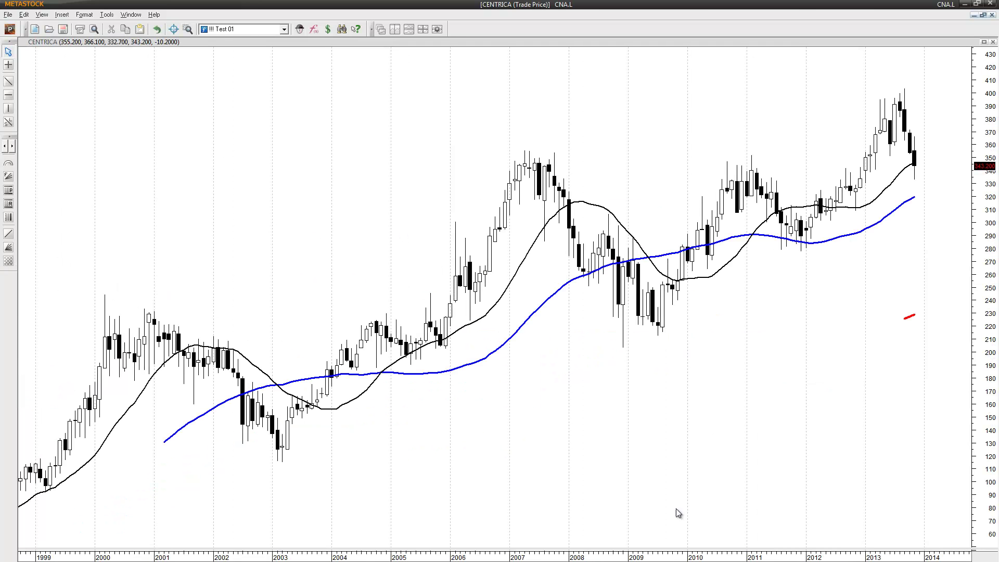
{"action": "right_click", "coordinate": [912, 556]}
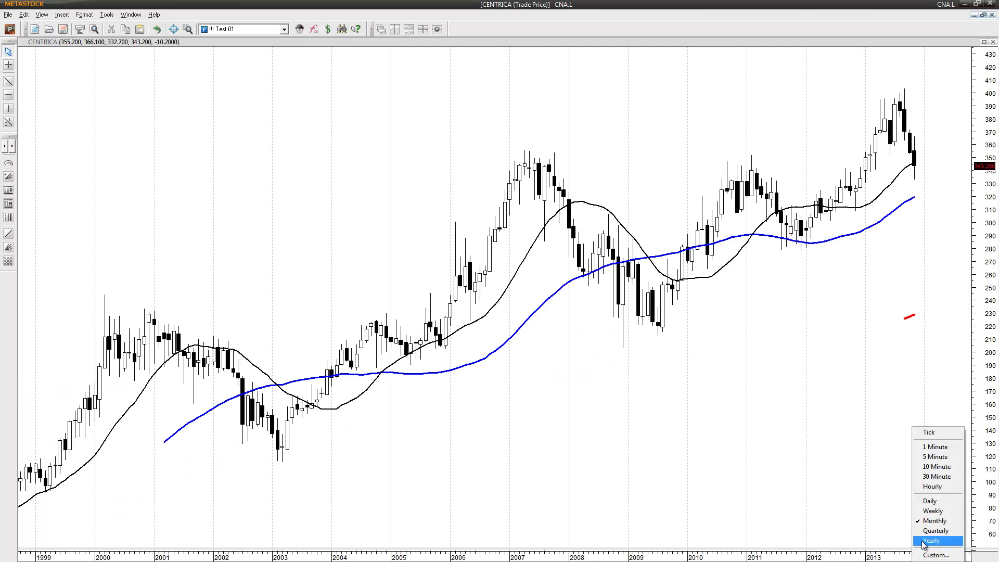
{"action": "left_click", "coordinate": [931, 506]}
{"action": "key", "text": "minus"}
{"action": "key", "text": "minus"}
Draw a rising trendline on the Centrica chart from the mid-2009 low along the late 2011 low, extended past the latest bar to about 330
{"action": "left_click", "coordinate": [8, 83]}
{"action": "left_click_drag", "start_coordinate": [586, 363], "coordinate": [963, 193]}
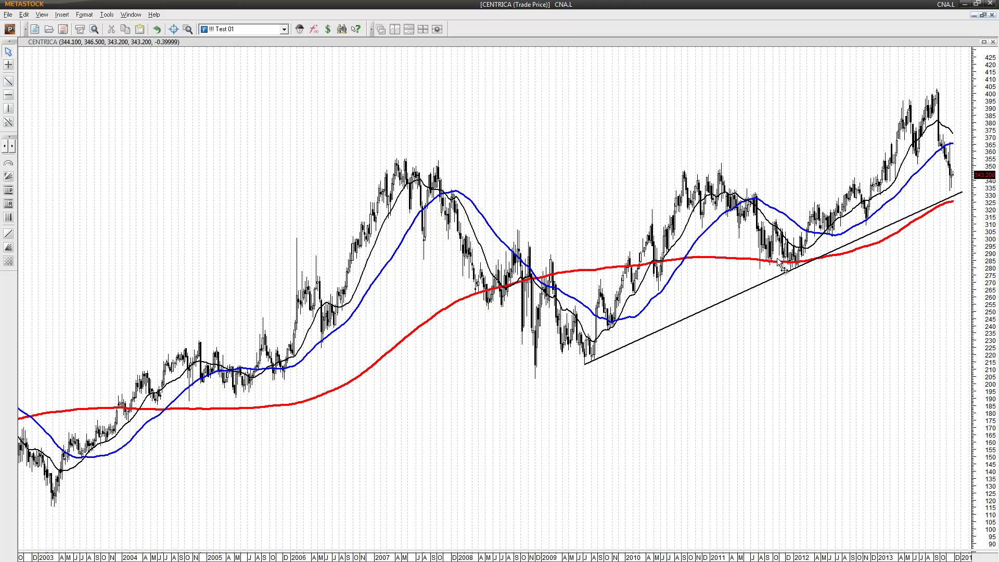
{"action": "mouse_move", "coordinate": [958, 207]}
Check Centrica's events in Eikon and switch back to MetaStock with the Reed Elsevier chart loaded
{"action": "left_click", "coordinate": [498, 530]}
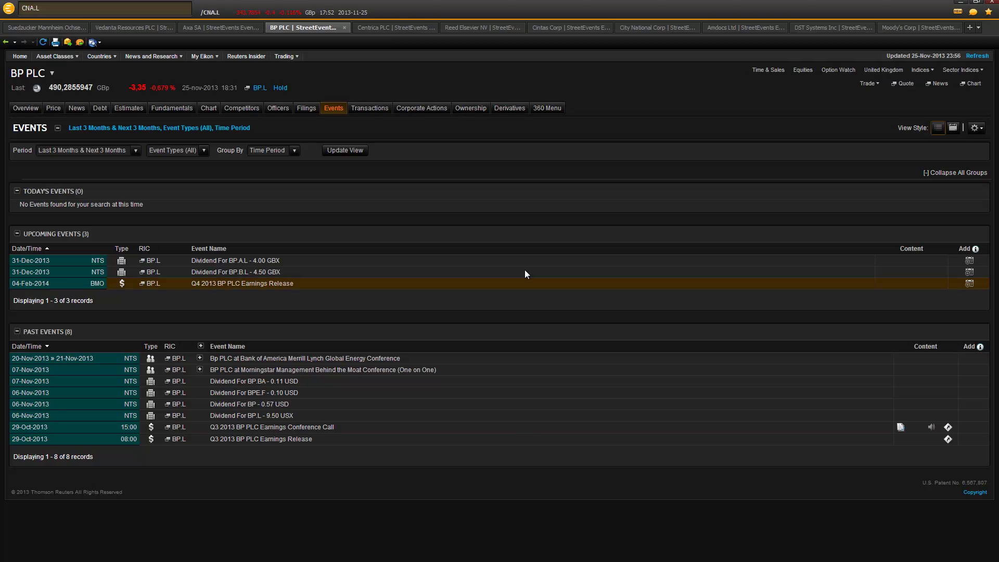
{"action": "left_click", "coordinate": [386, 27]}
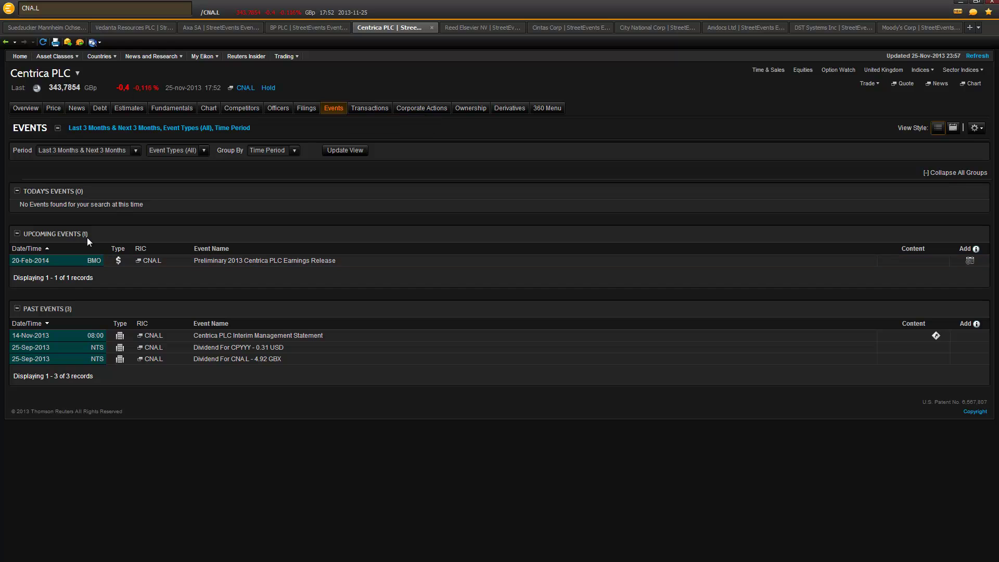
{"action": "mouse_move", "coordinate": [433, 559]}
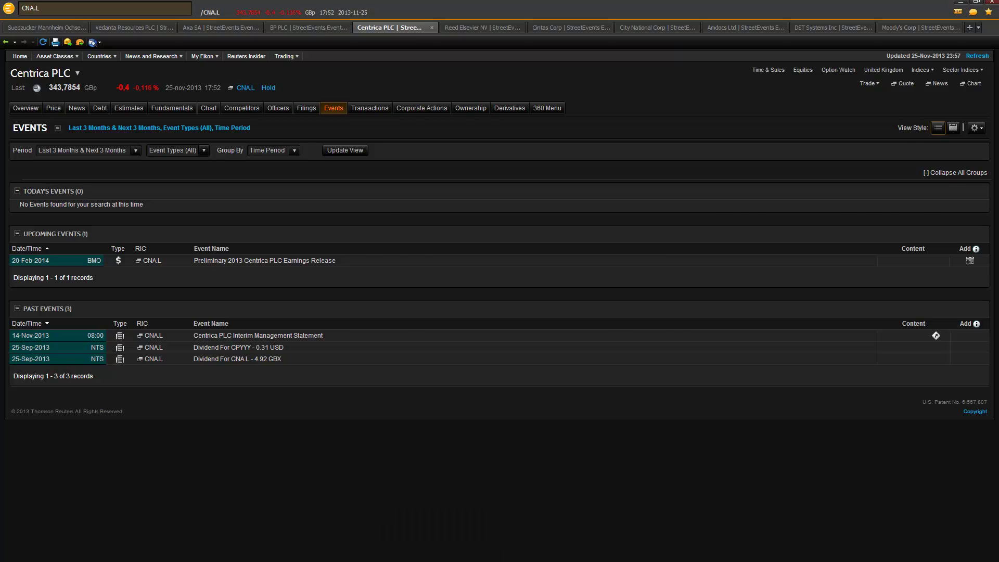
{"action": "key", "text": "alt+Tab"}
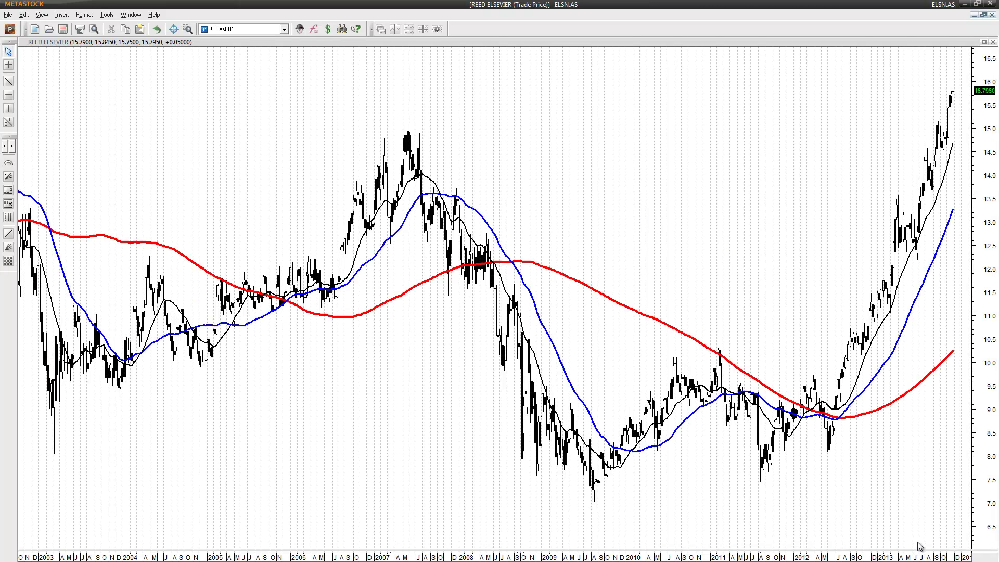
Switch the Reed Elsevier chart to monthly periodicity, showing its history back to 1985
{"action": "key", "text": "minus"}
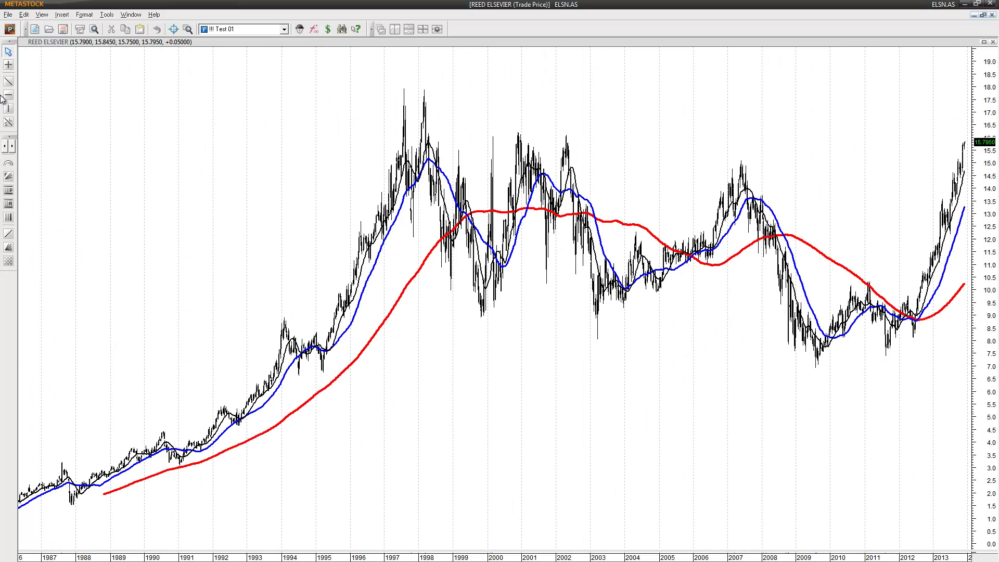
{"action": "right_click", "coordinate": [913, 556]}
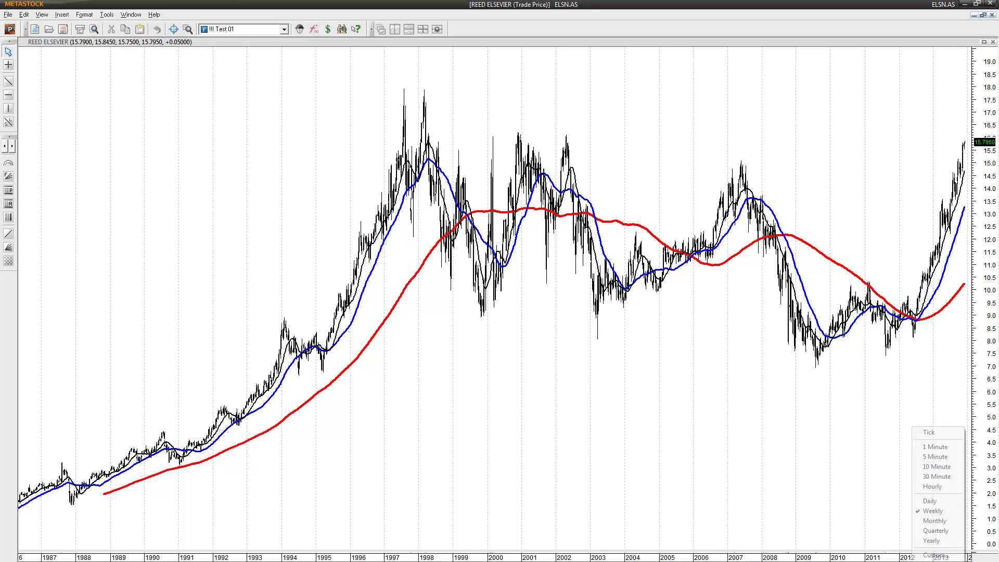
{"action": "left_click", "coordinate": [931, 531]}
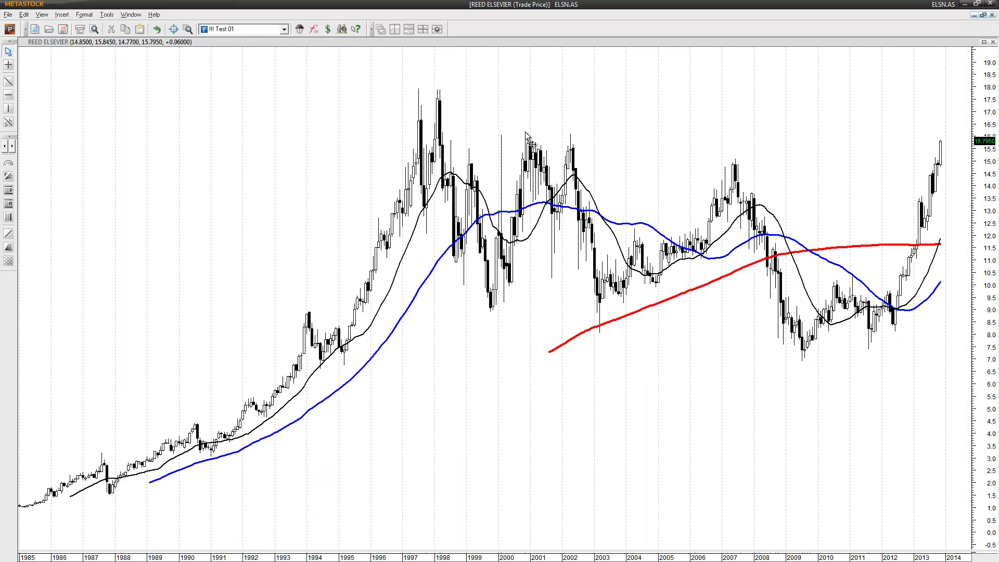
Draw a horizontal line at about 16.2 on the Reed Elsevier chart, along the 2000 and 2002 highs
{"action": "mouse_move", "coordinate": [526, 136]}
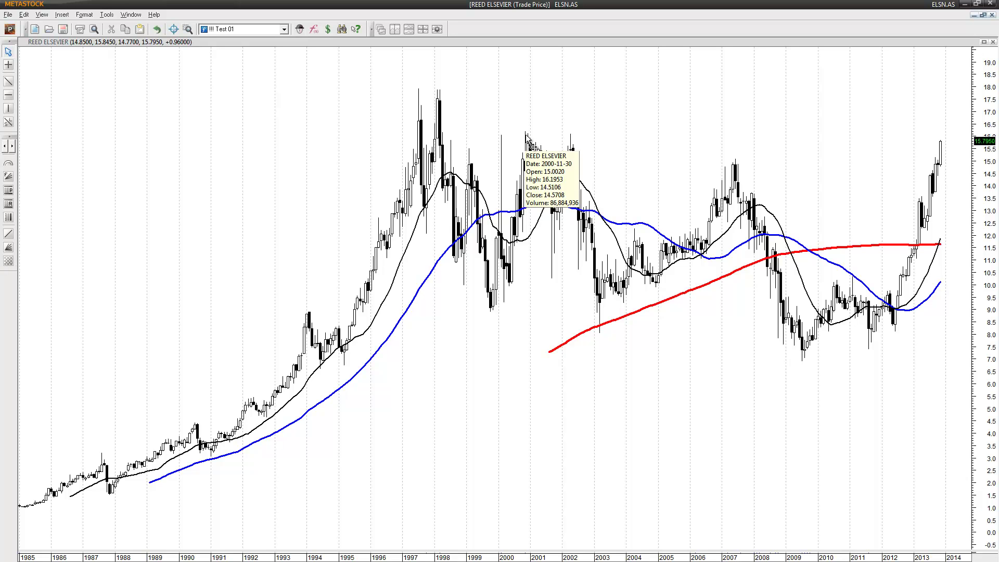
{"action": "left_click", "coordinate": [9, 95]}
{"action": "left_click", "coordinate": [419, 133]}
{"action": "left_click_drag", "start_coordinate": [420, 133], "coordinate": [419, 131]}
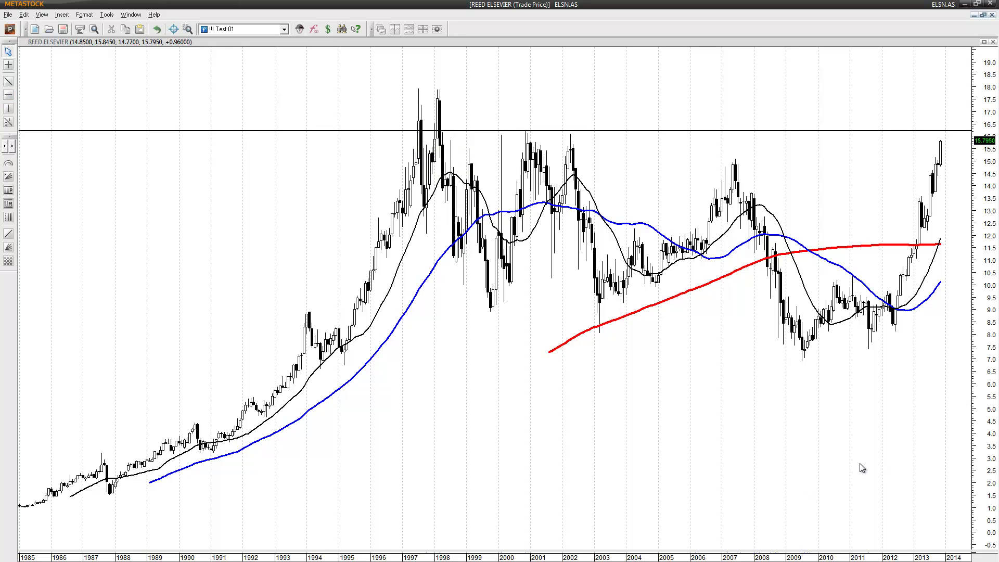
Load the SPDR S&P 500 chart and bring the Pending Orders window over it
{"action": "key", "text": "Page_Down"}
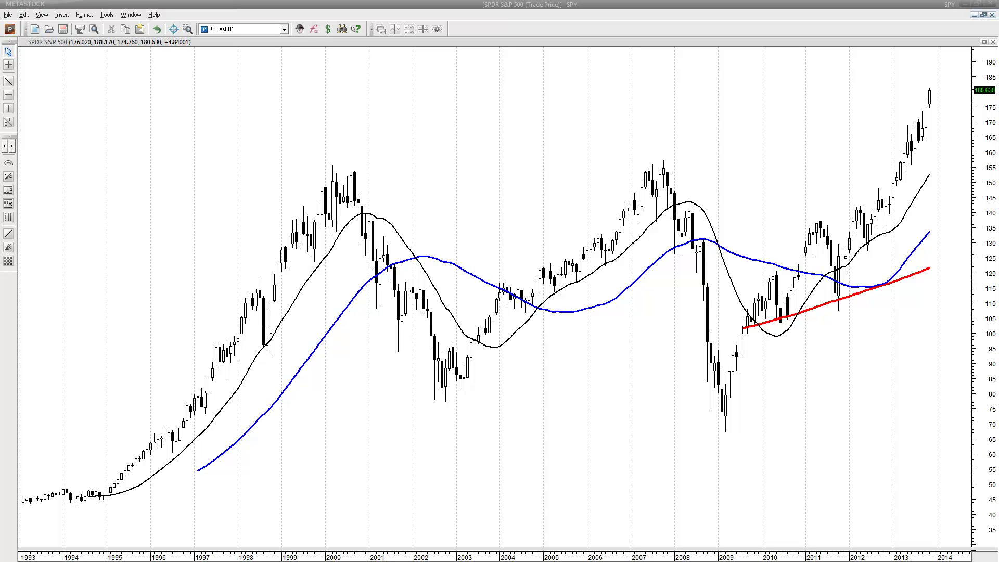
{"action": "left_click_drag", "start_coordinate": [998, 203], "coordinate": [530, 159]}
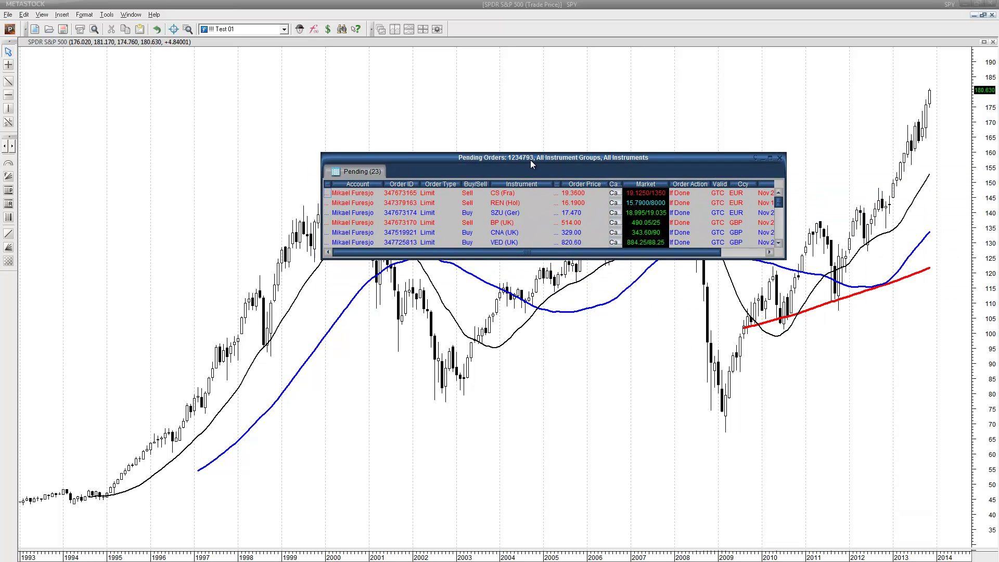